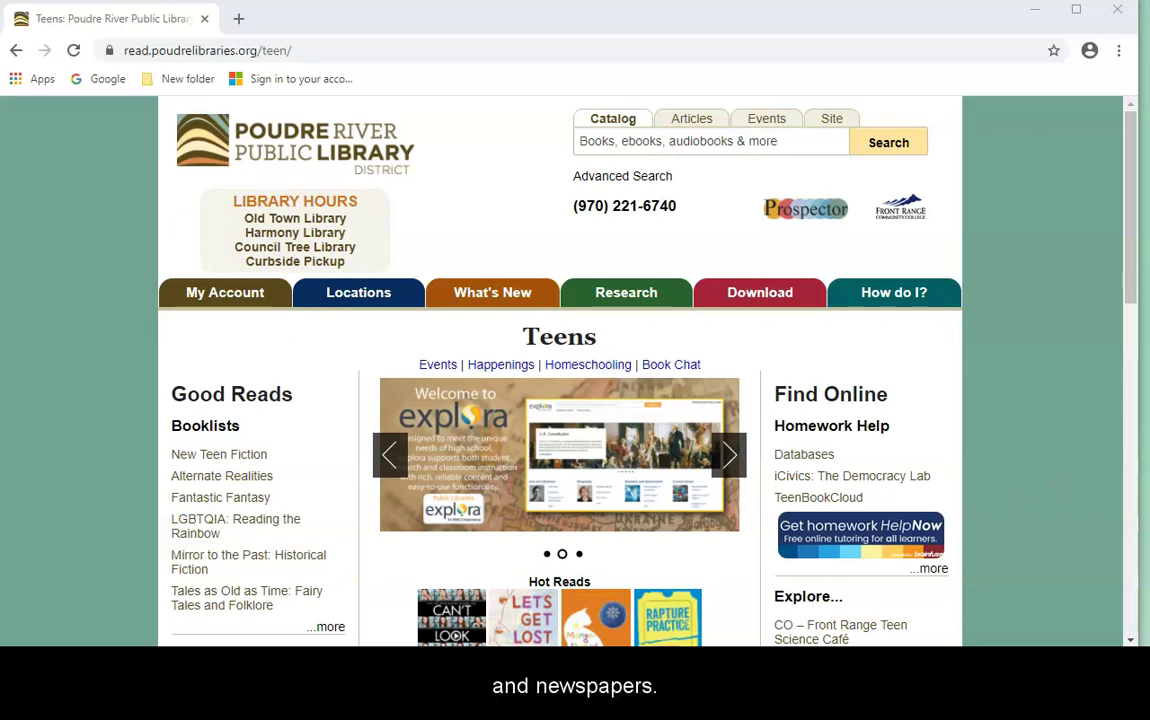
- Return to the poudrelibraries.org home page from the Teens page using the library logo
click(295, 145)
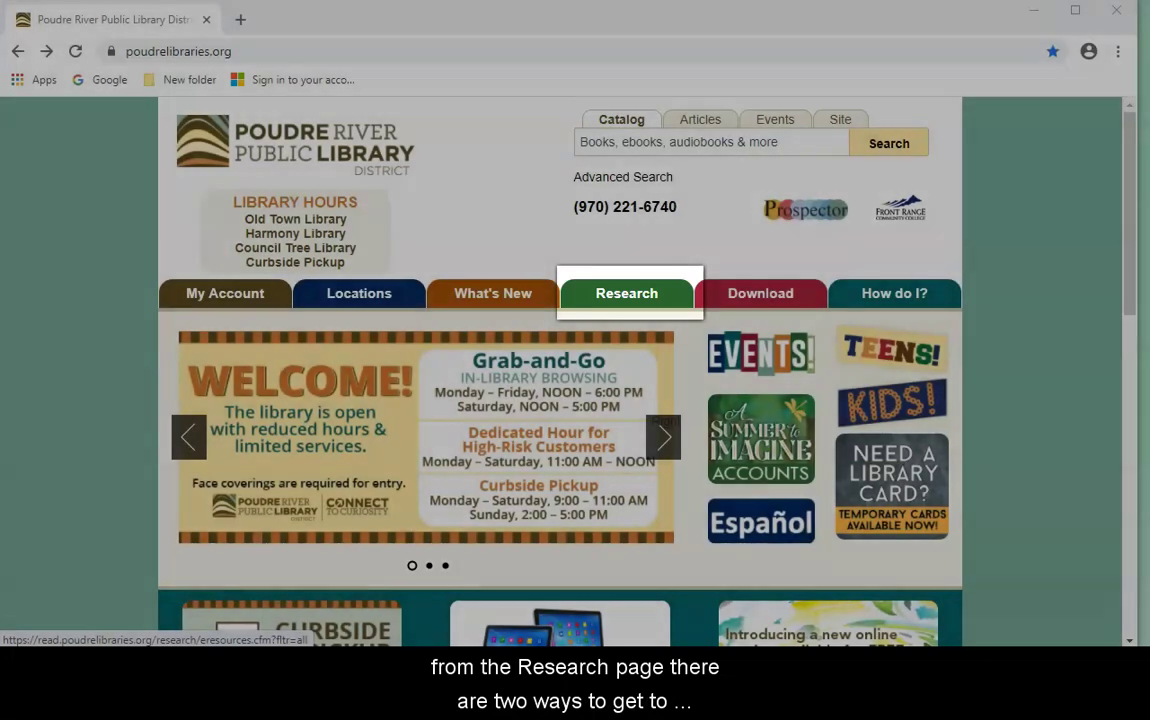
- Open the Research eResources page, jump to the M resources, then go back to the page top
click(627, 293)
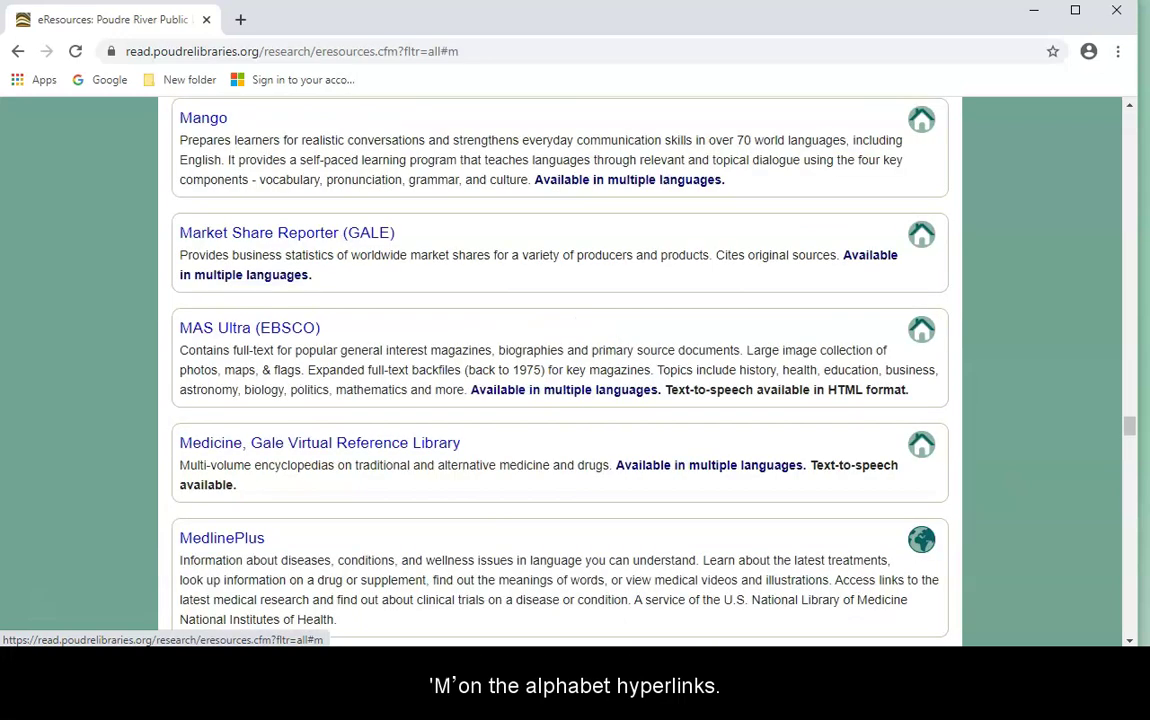
click(547, 365)
scroll(560, 370, down, 5)
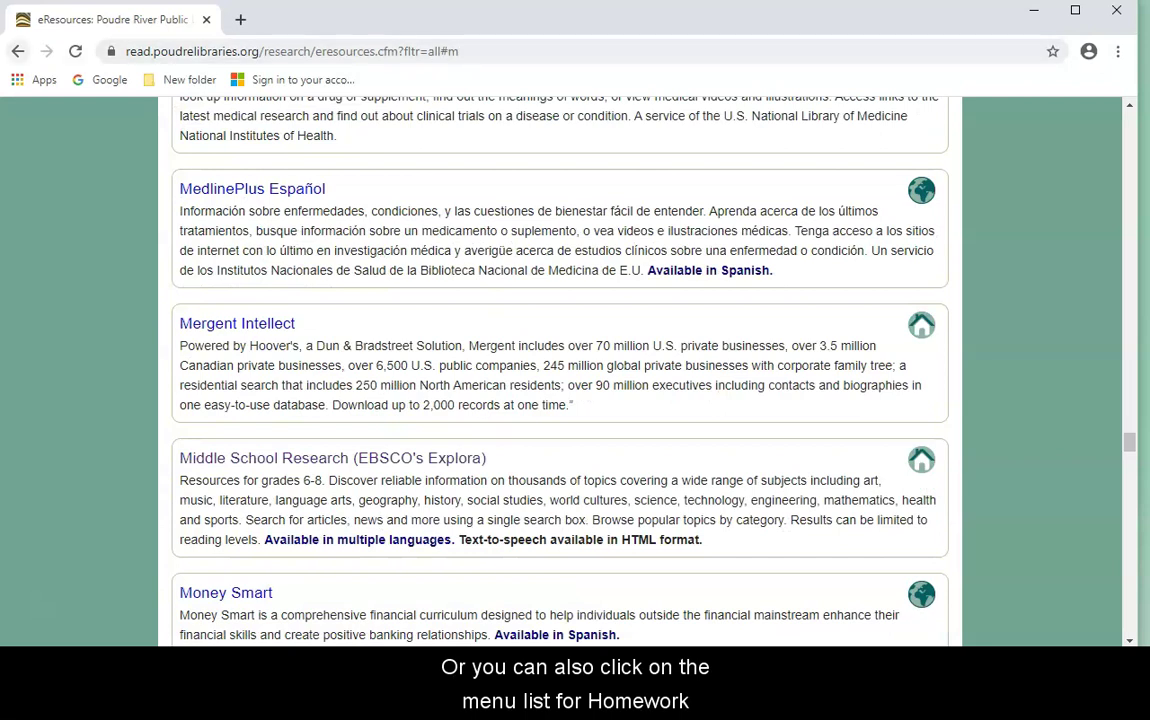
click(18, 51)
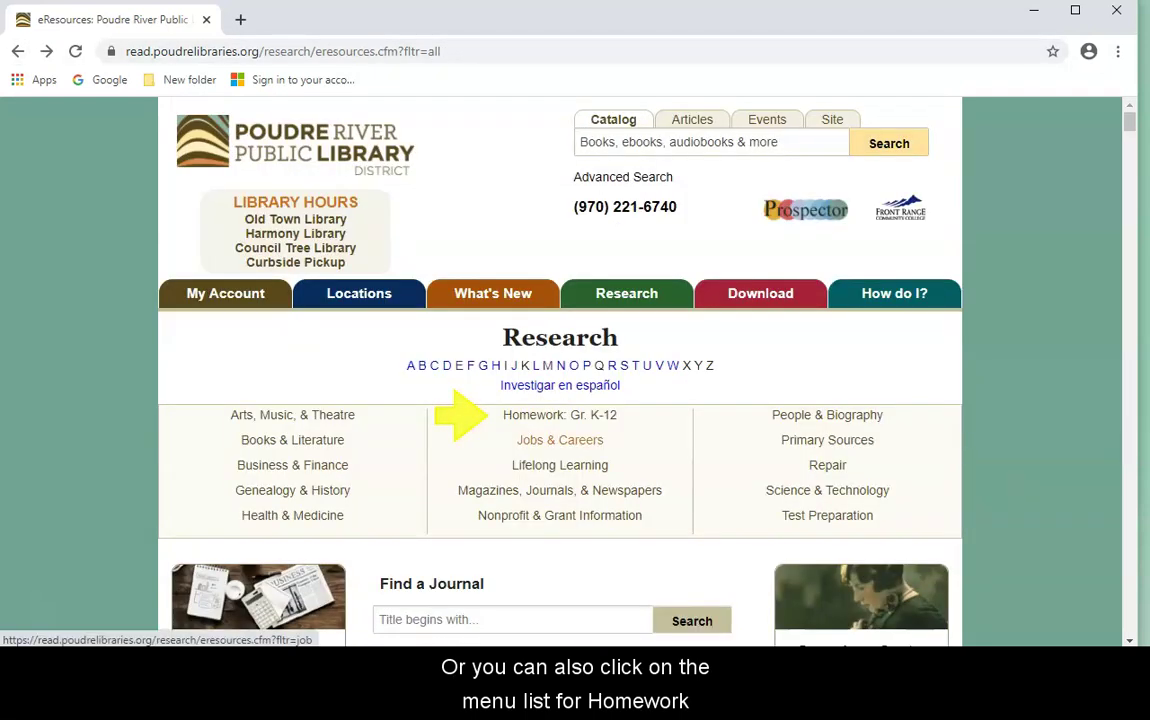
- Show the Homework Help Gr. K-12 databases and scroll down to Middle School Research (Explora)
click(560, 414)
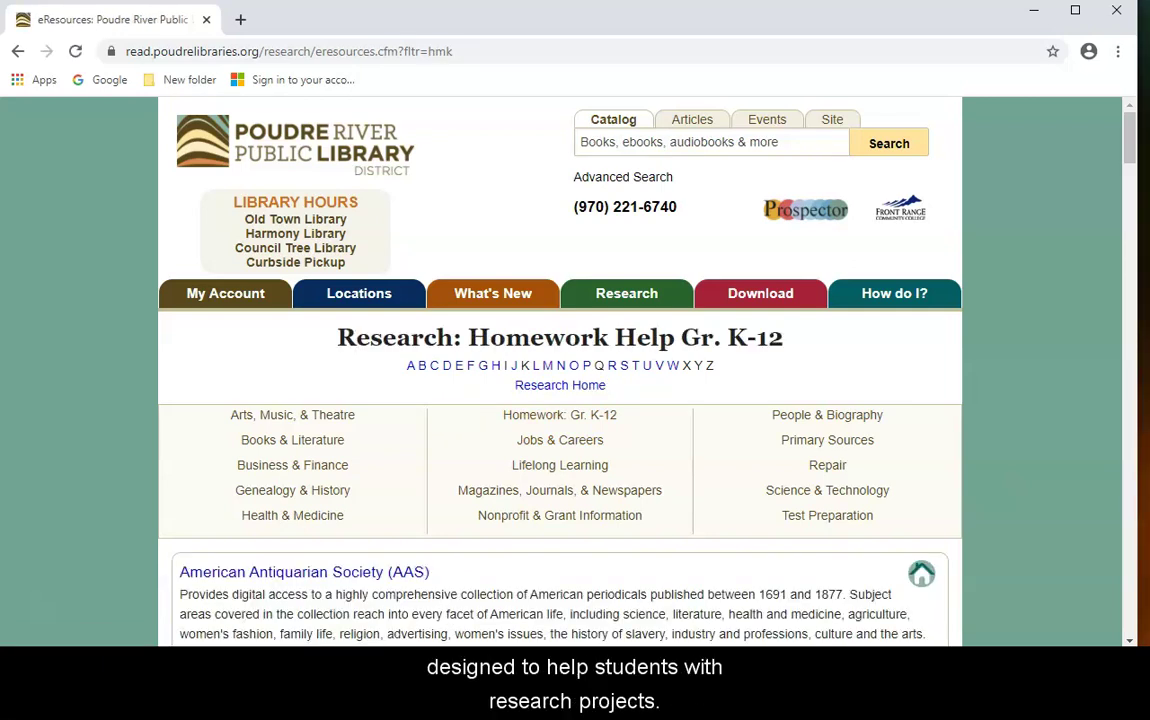
scroll(560, 370, down, 15)
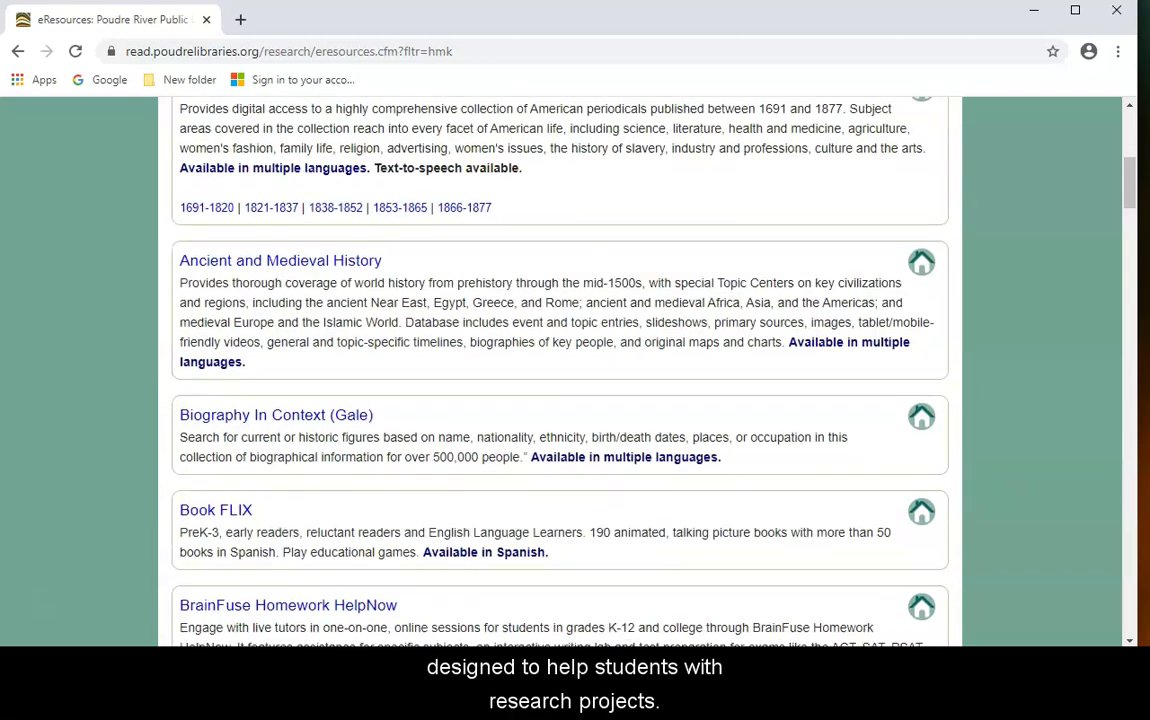
scroll(560, 370, down, 10)
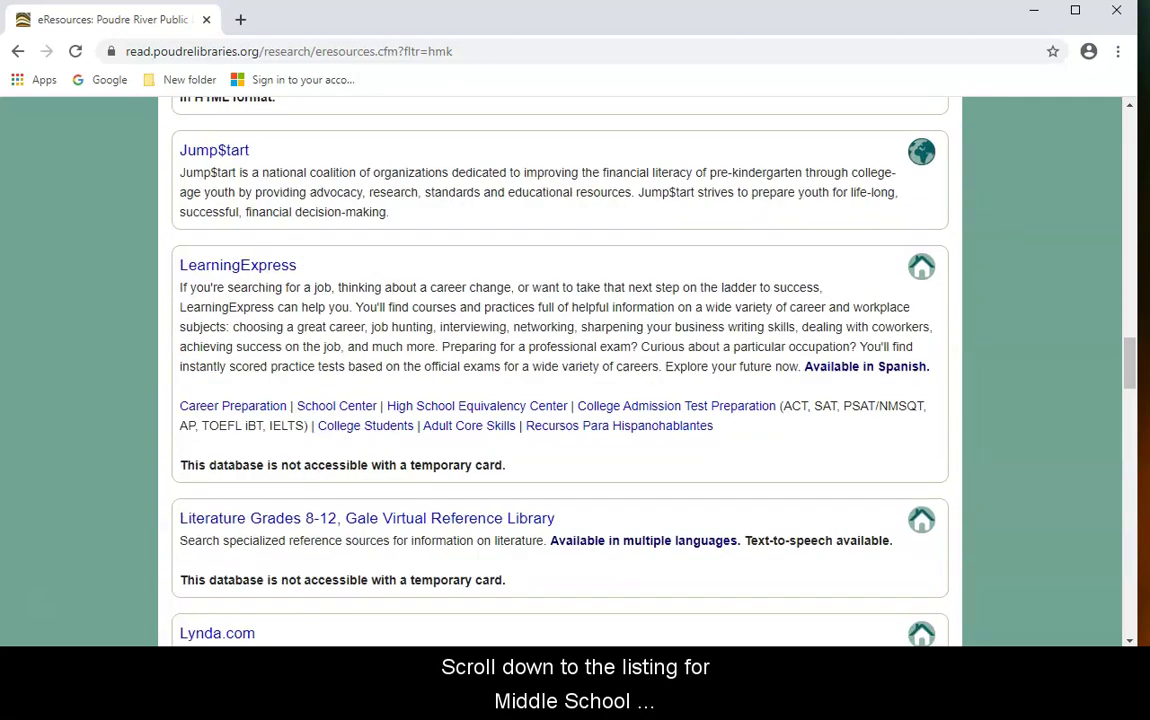
scroll(560, 370, down, 5)
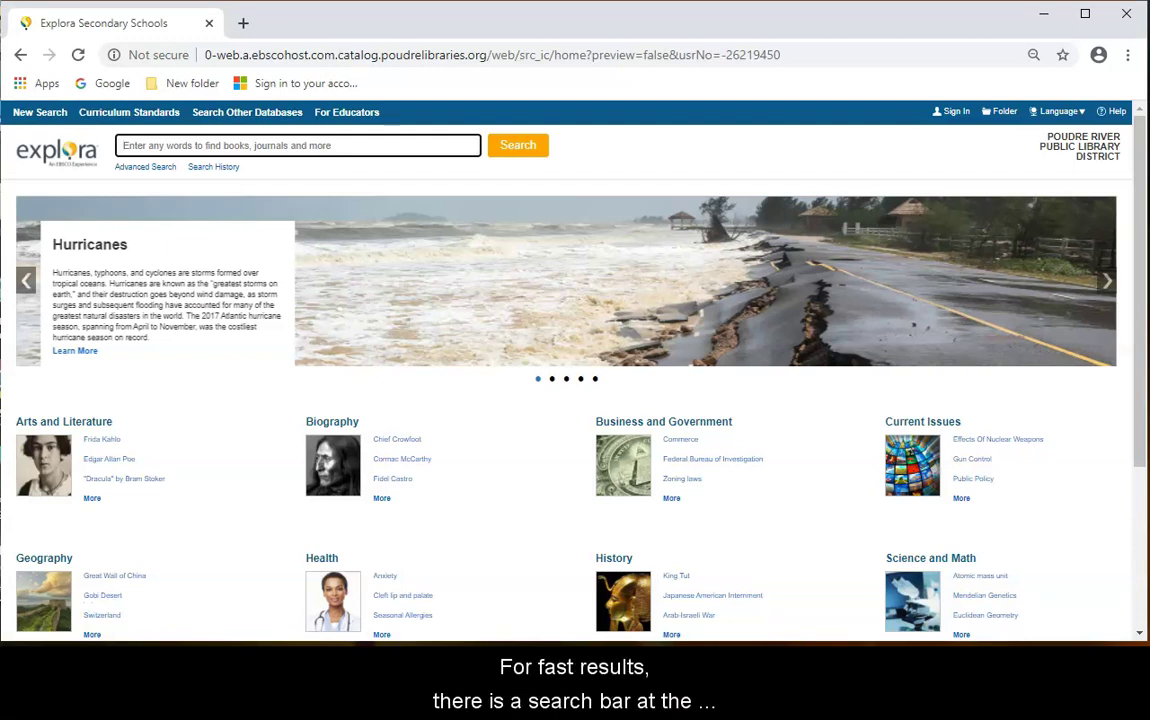
- Search Explora for 'artificial intelligence' via the autocomplete suggestion for 'Artifi'
text(Artifi)
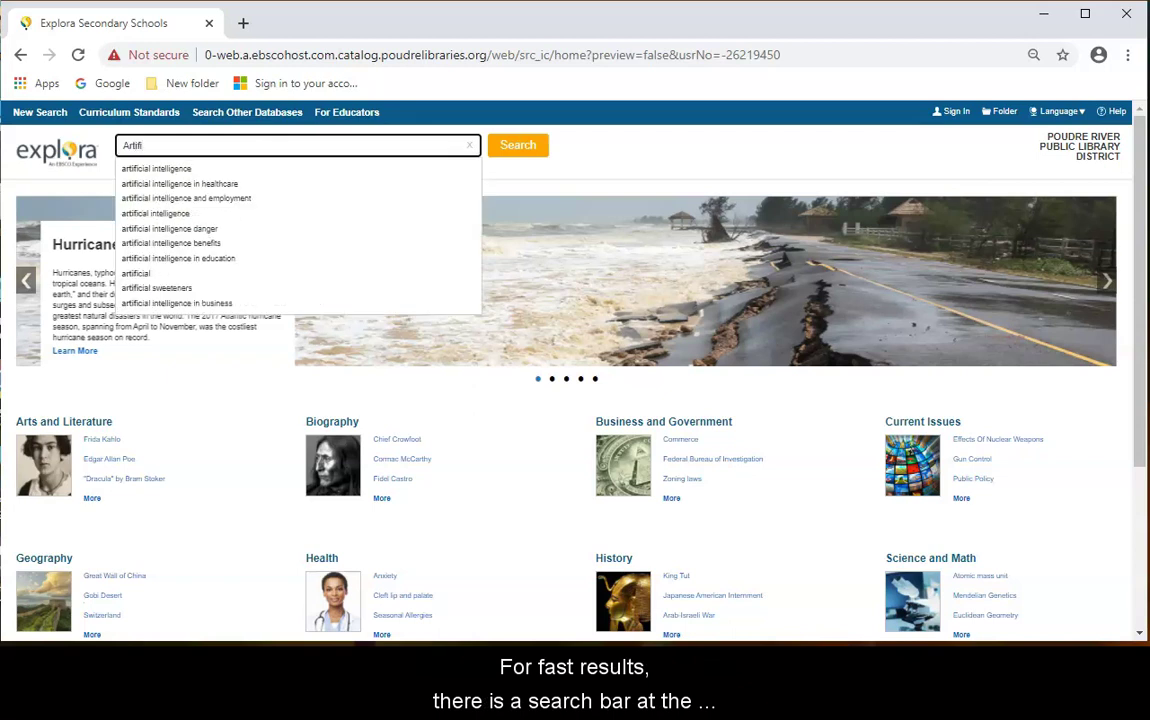
key(Down)
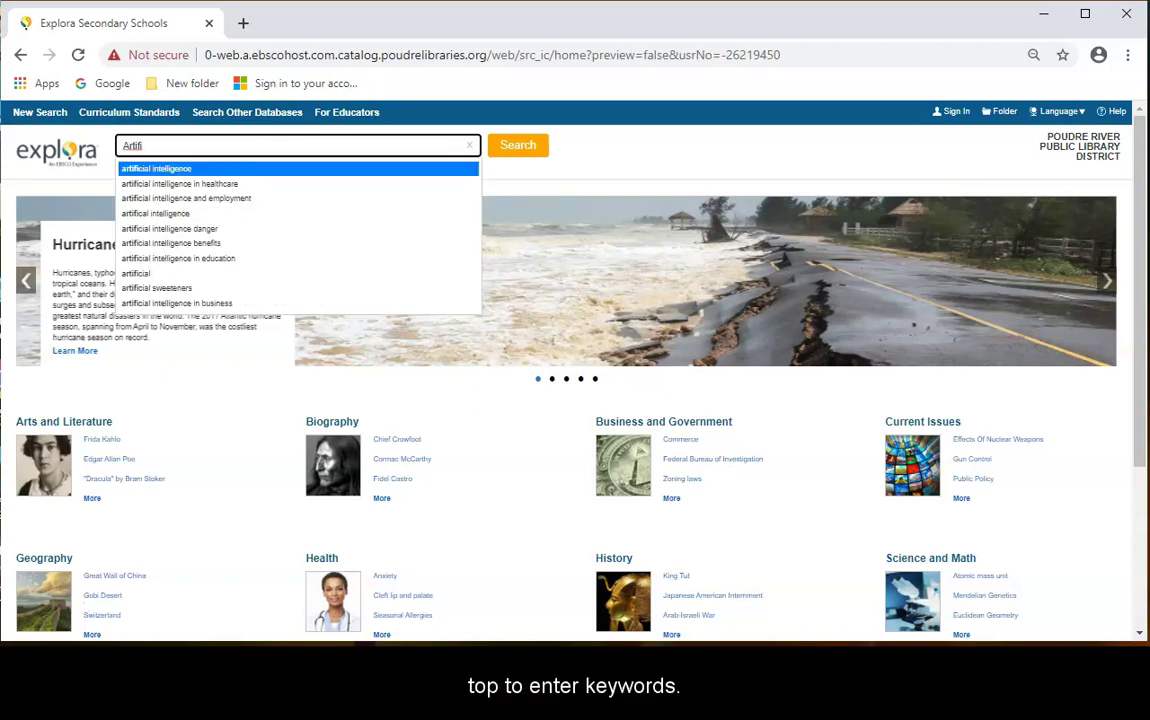
key(Return)
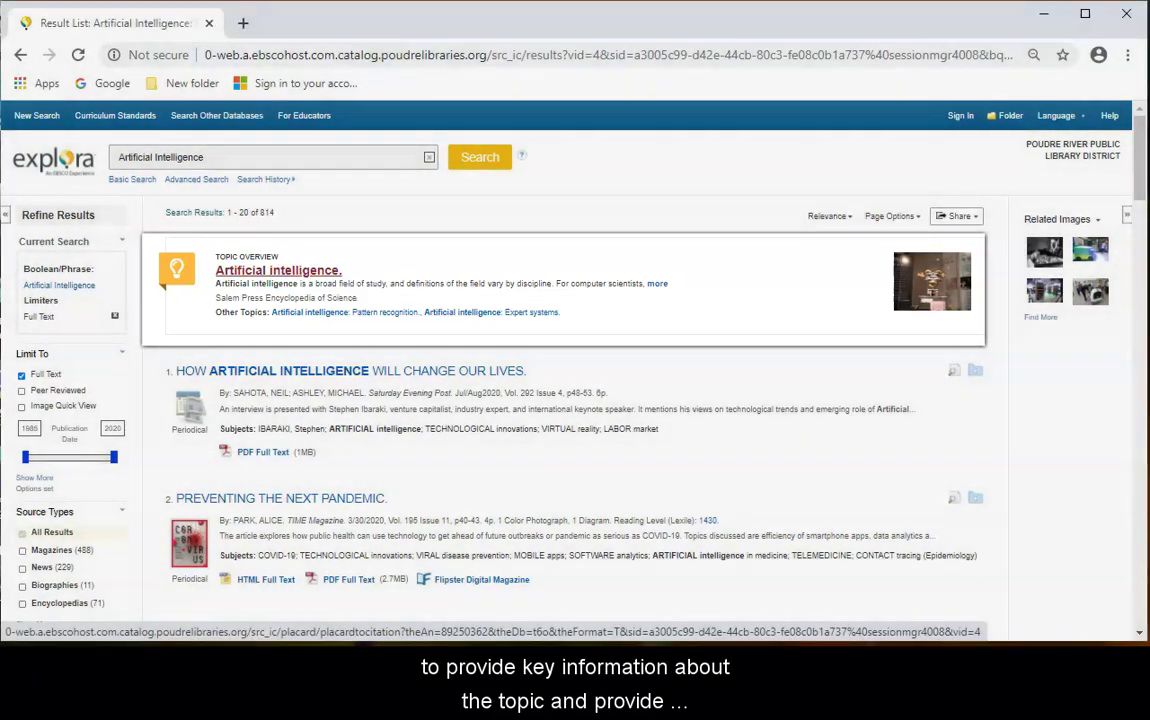
- View the Artificial intelligence topic overview, then return to the results limited to 1999–2020
click(278, 270)
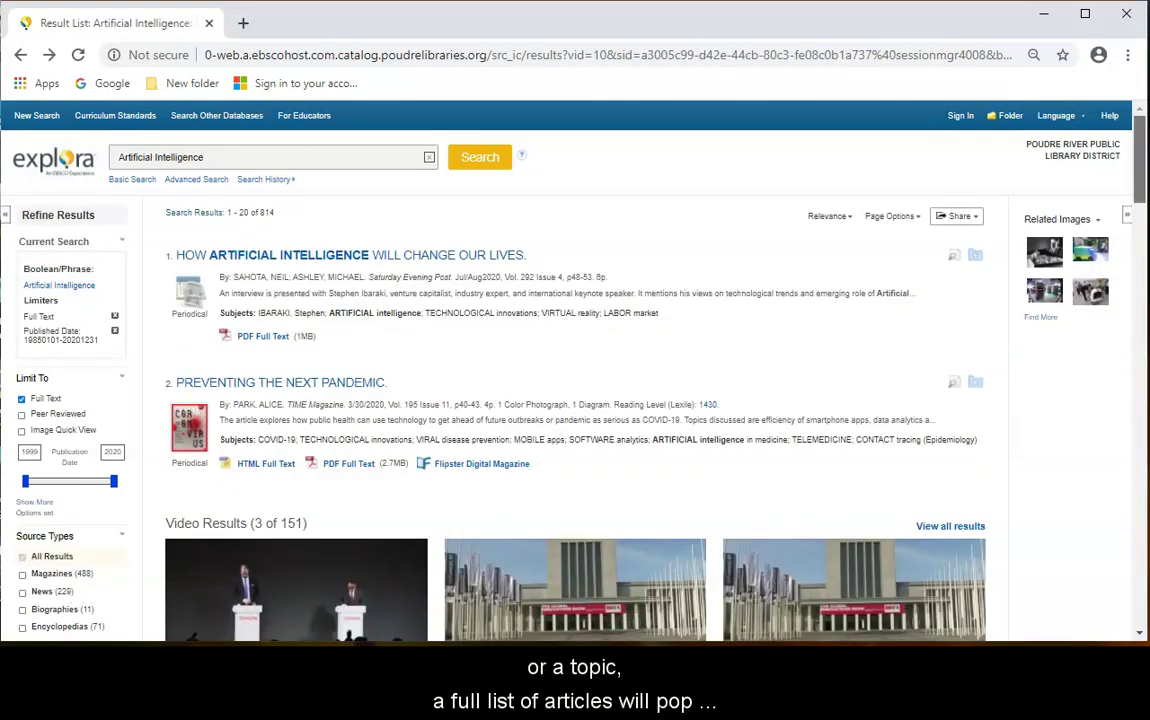
scroll(575, 370, down, 2)
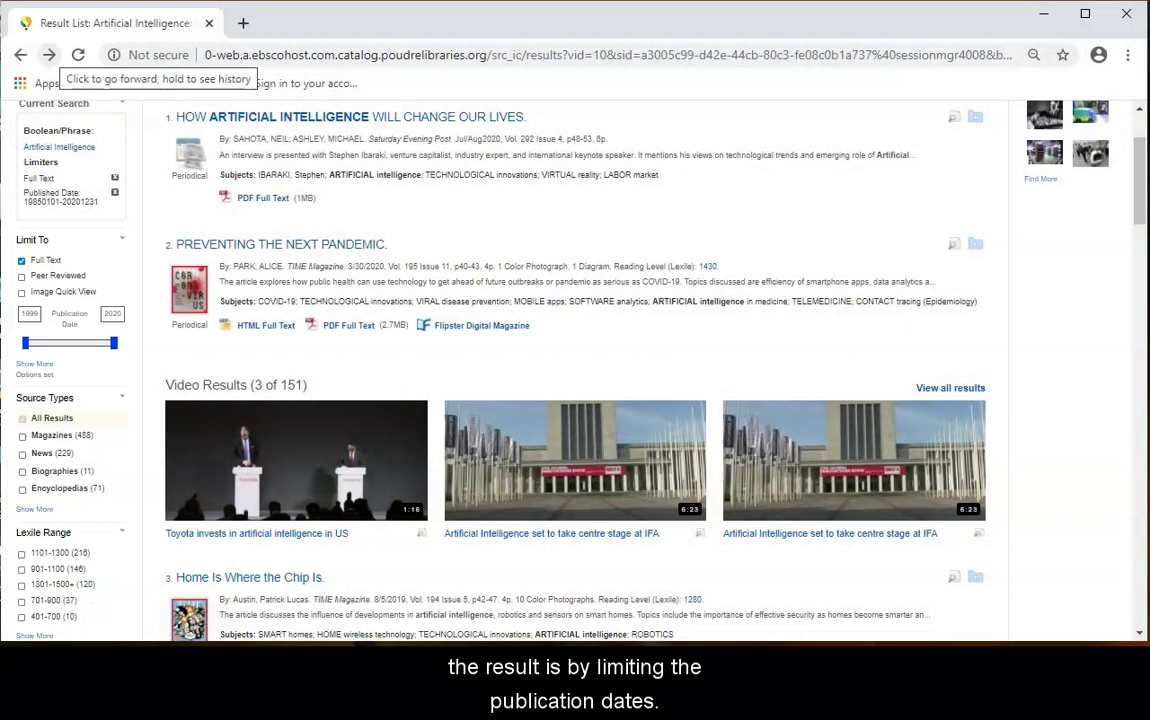
click(49, 55)
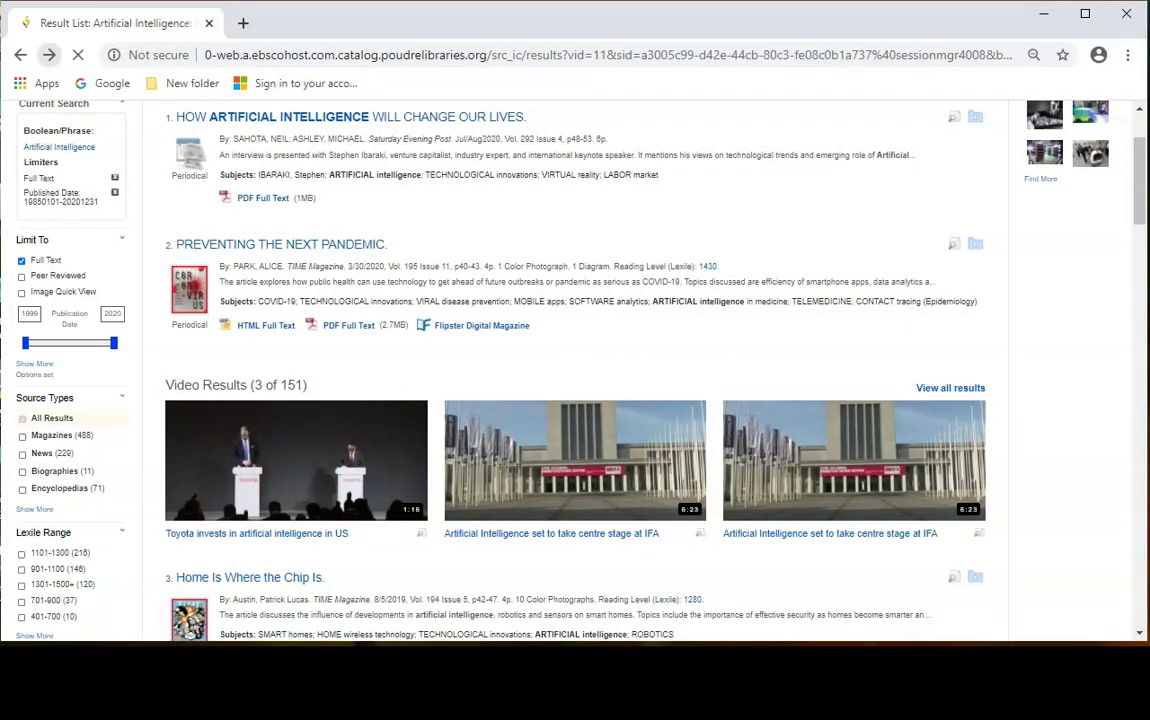
scroll(575, 400, down, 3)
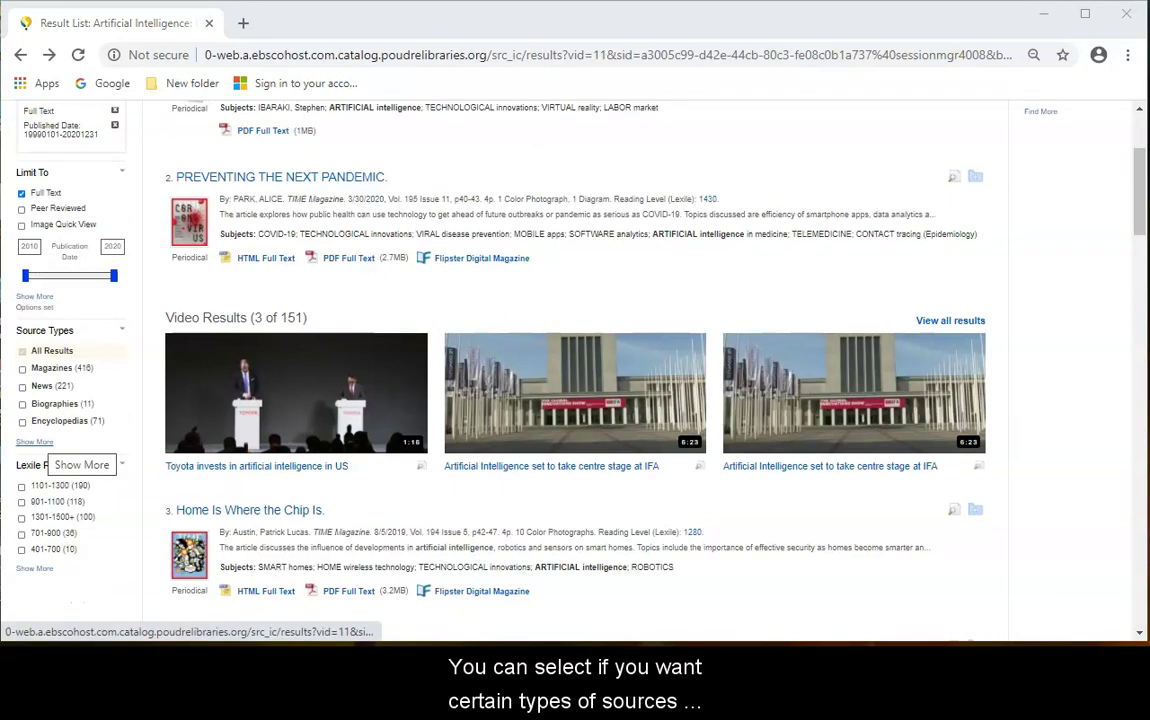
- Expand the Source Types filter and tick News, then cancel so all source types stay included
click(36, 441)
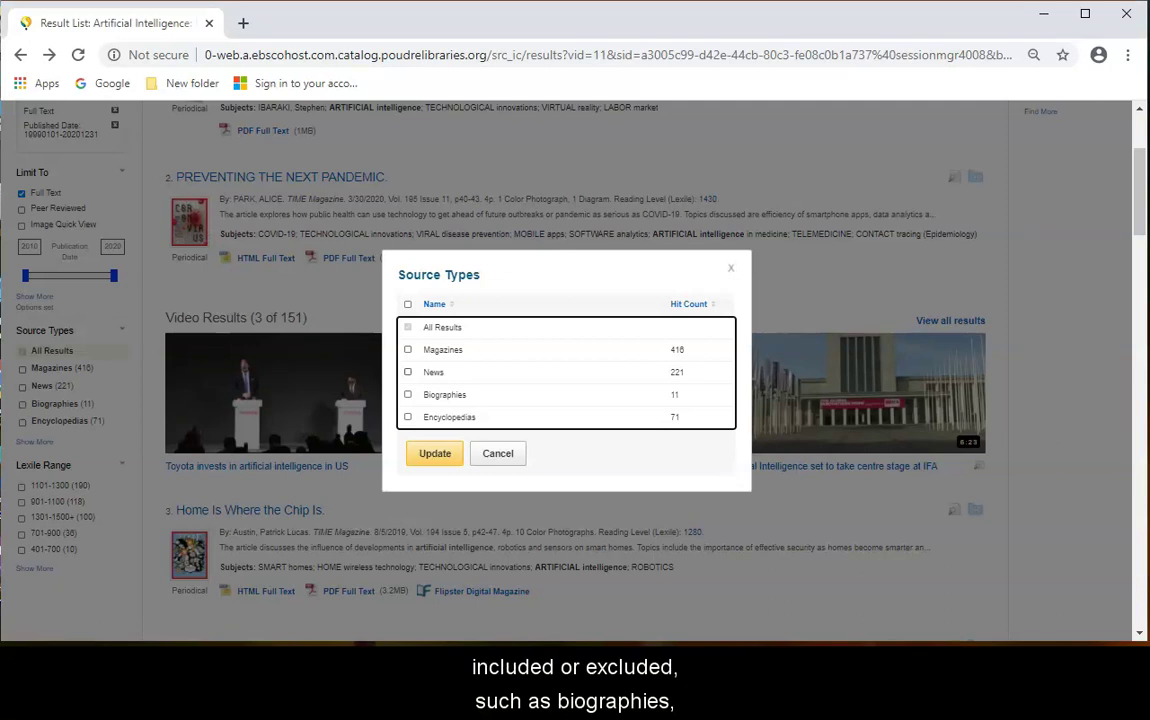
click(407, 372)
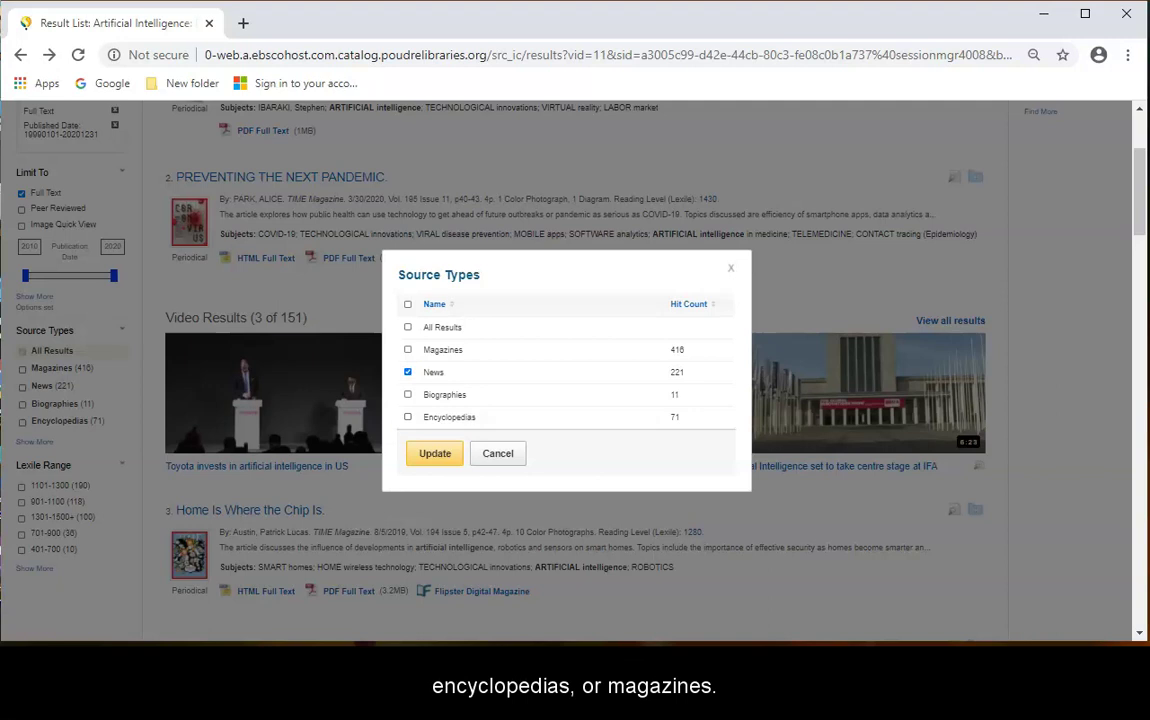
key(Escape)
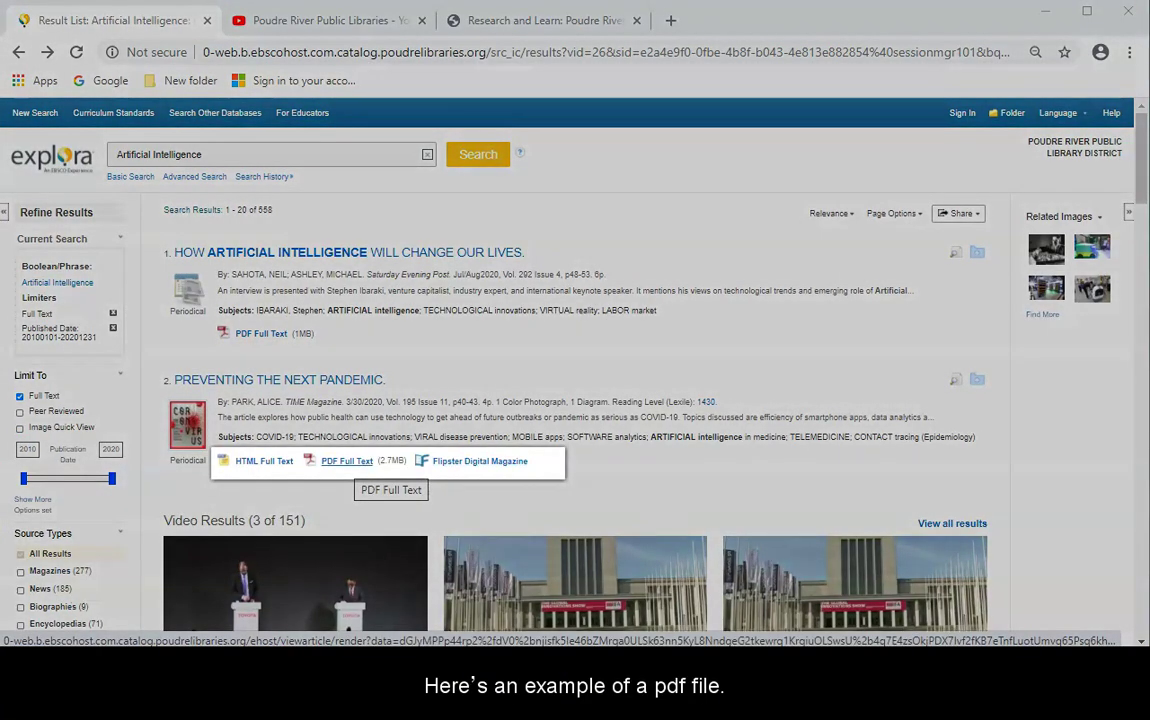
- Open the PDF full text of the pandemic article in the results
click(347, 461)
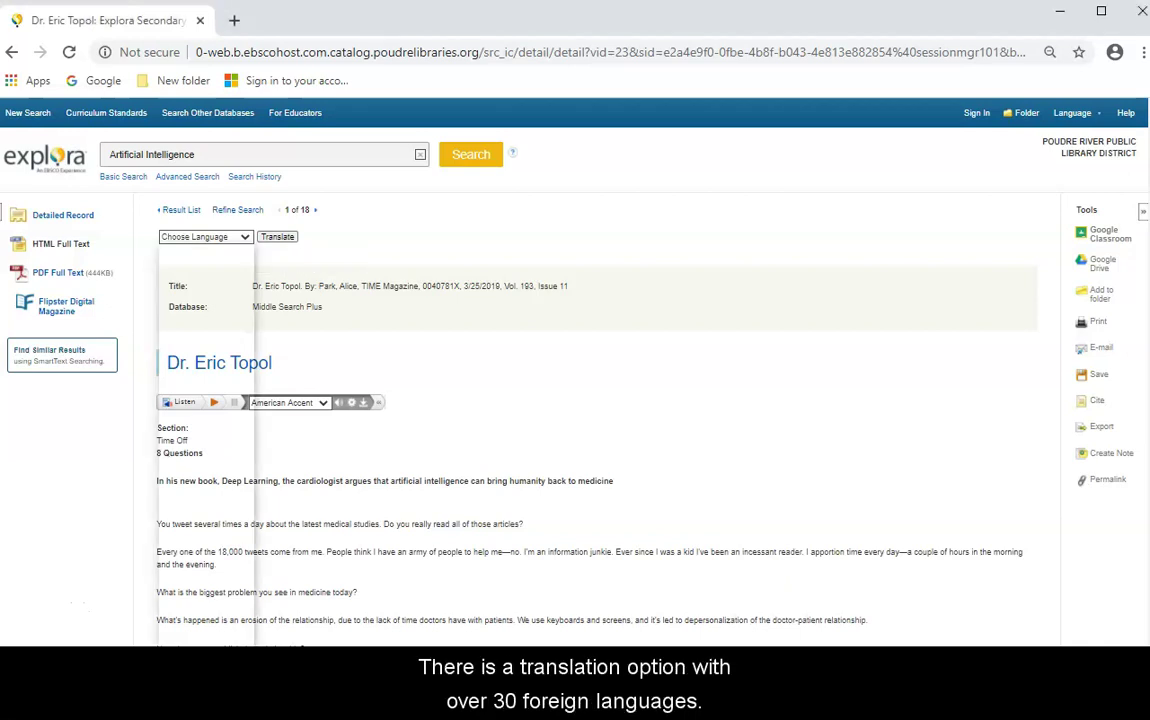
click(240, 236)
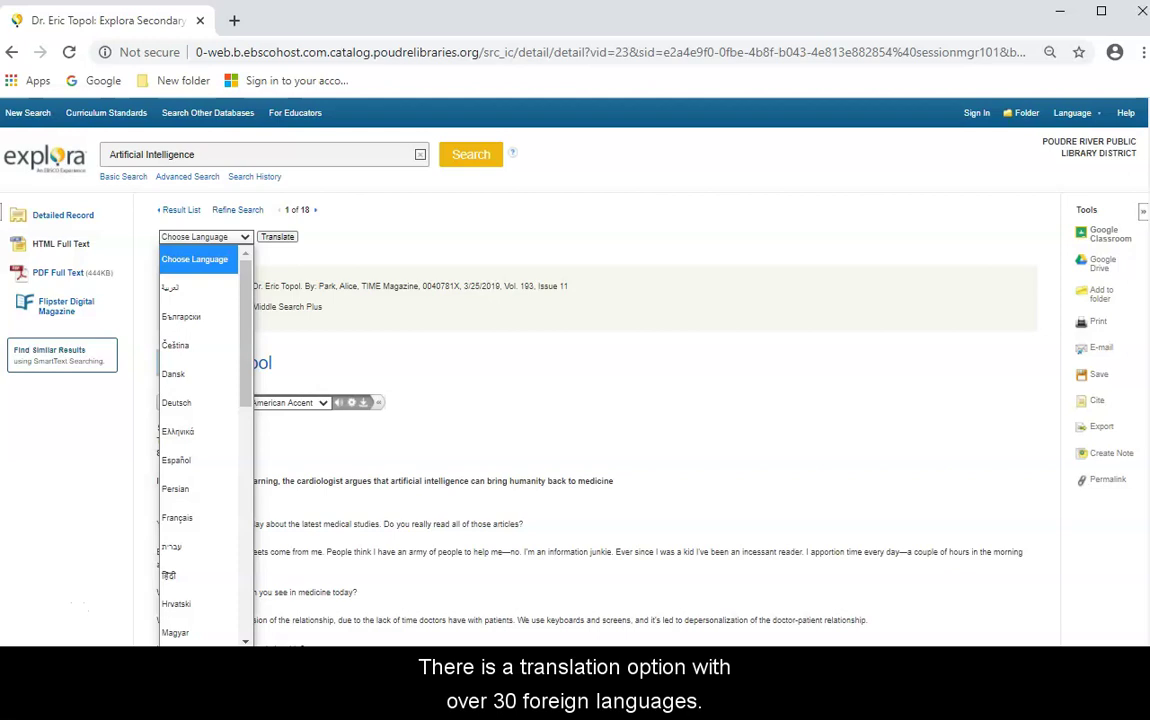
key(Down)
key(Down)
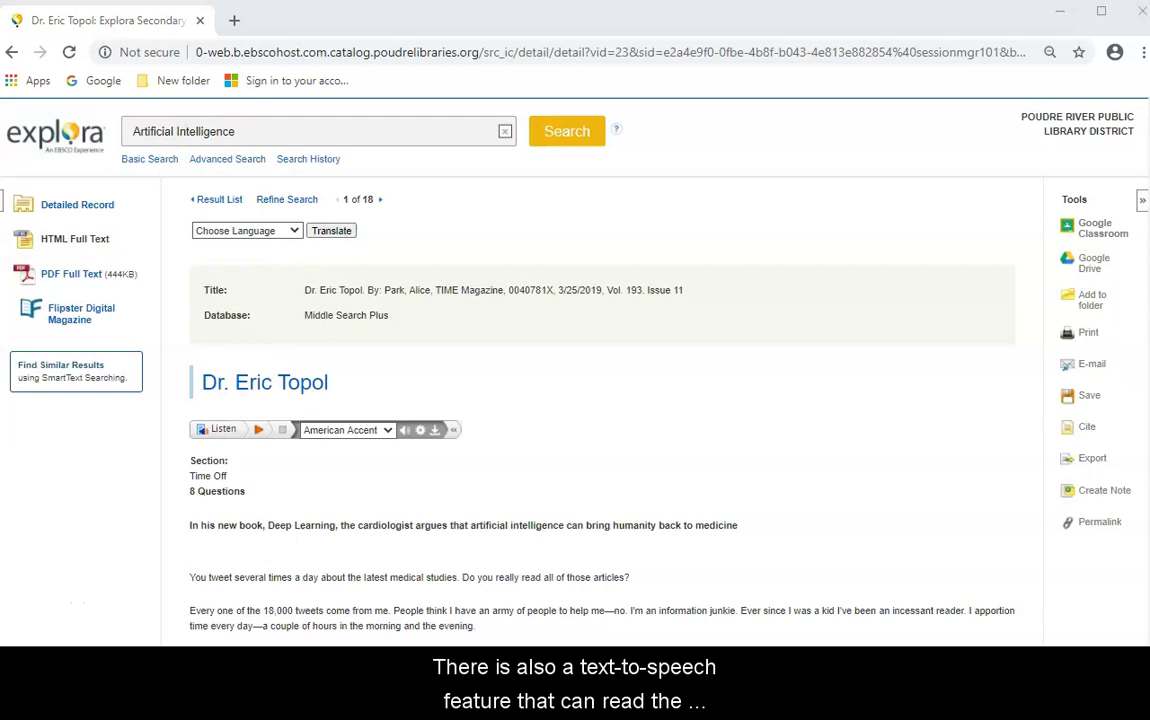
click(347, 429)
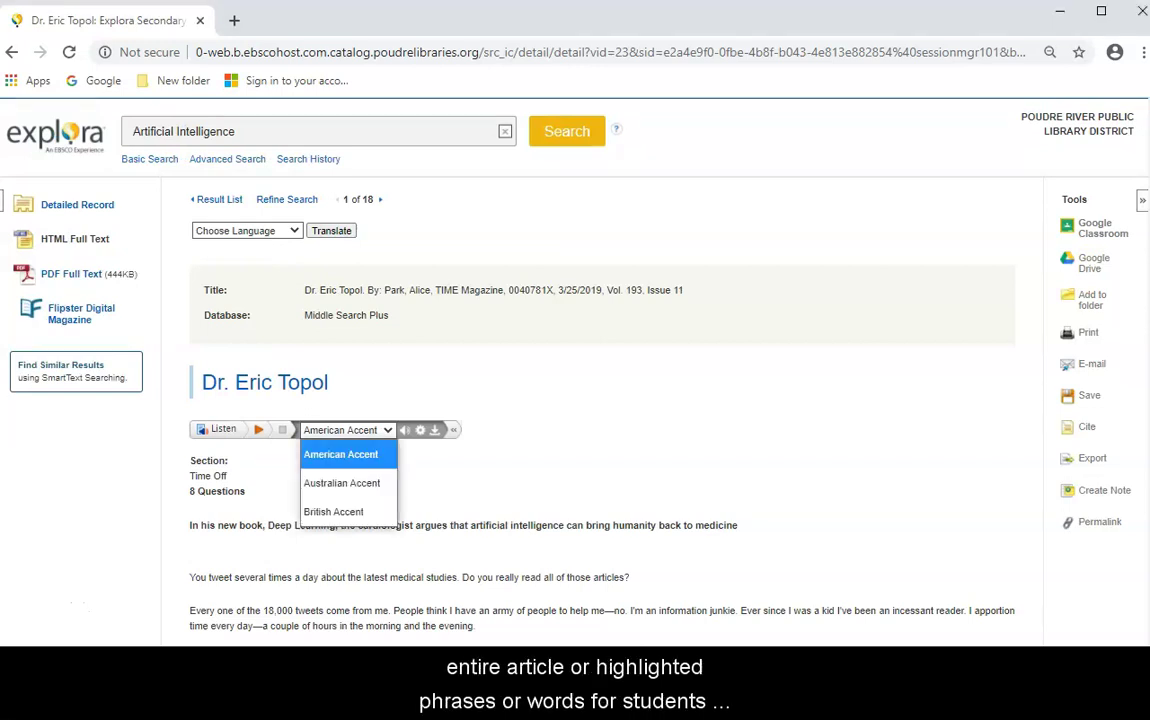
key(Escape)
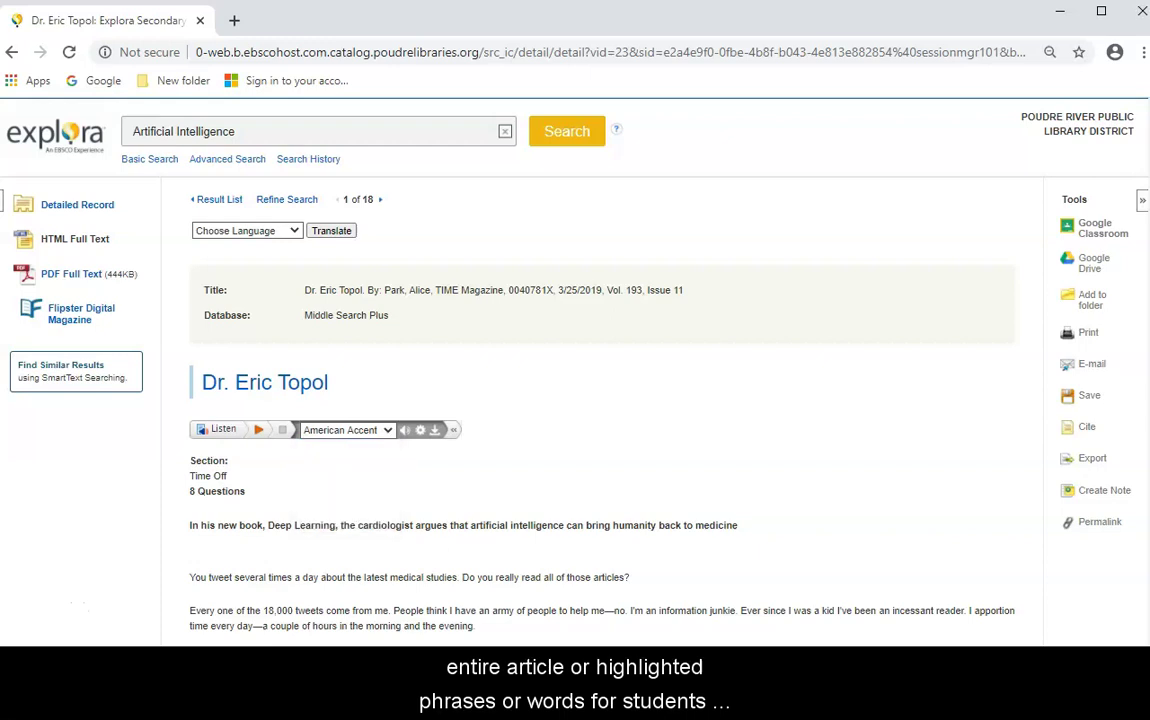
drag(358, 525, 412, 525)
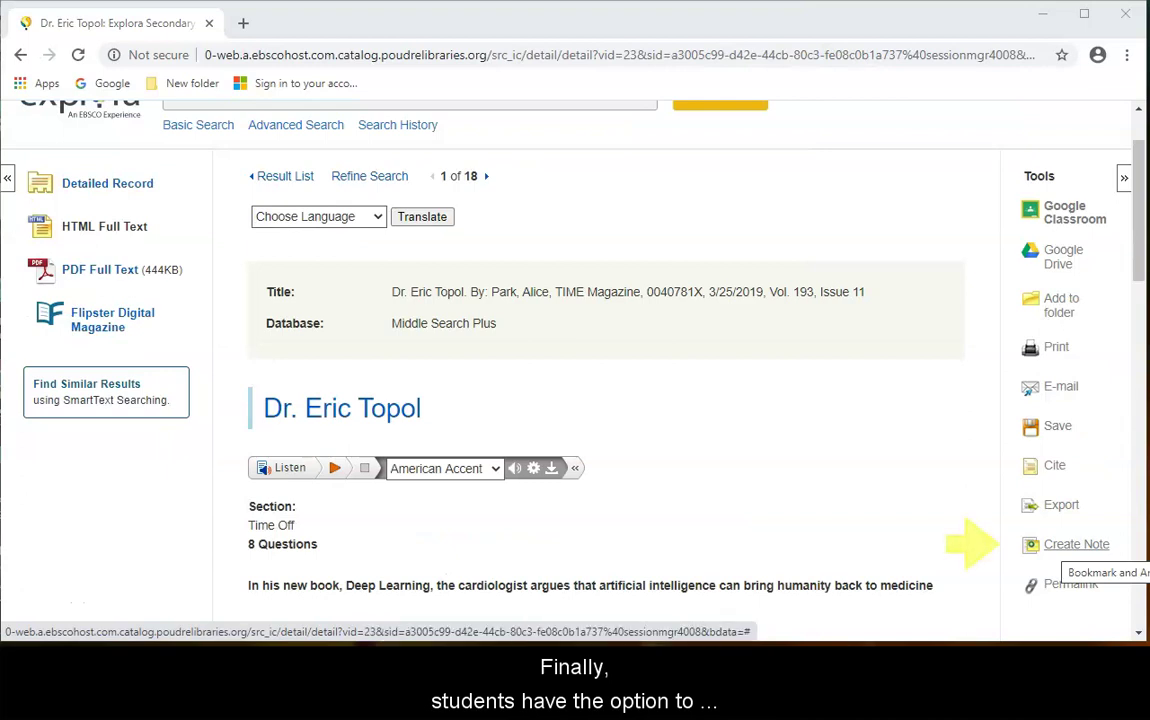
- Create a new note on the Dr. Eric Topol record reading 'Notes are awesome!'
click(1076, 544)
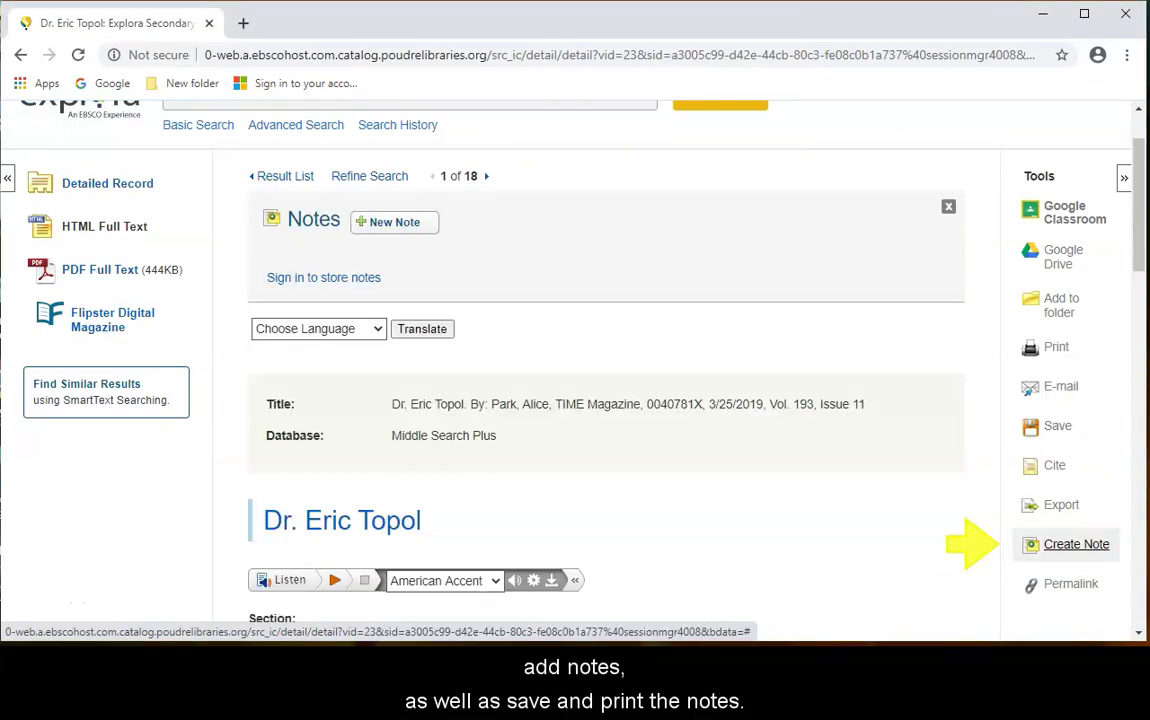
click(394, 221)
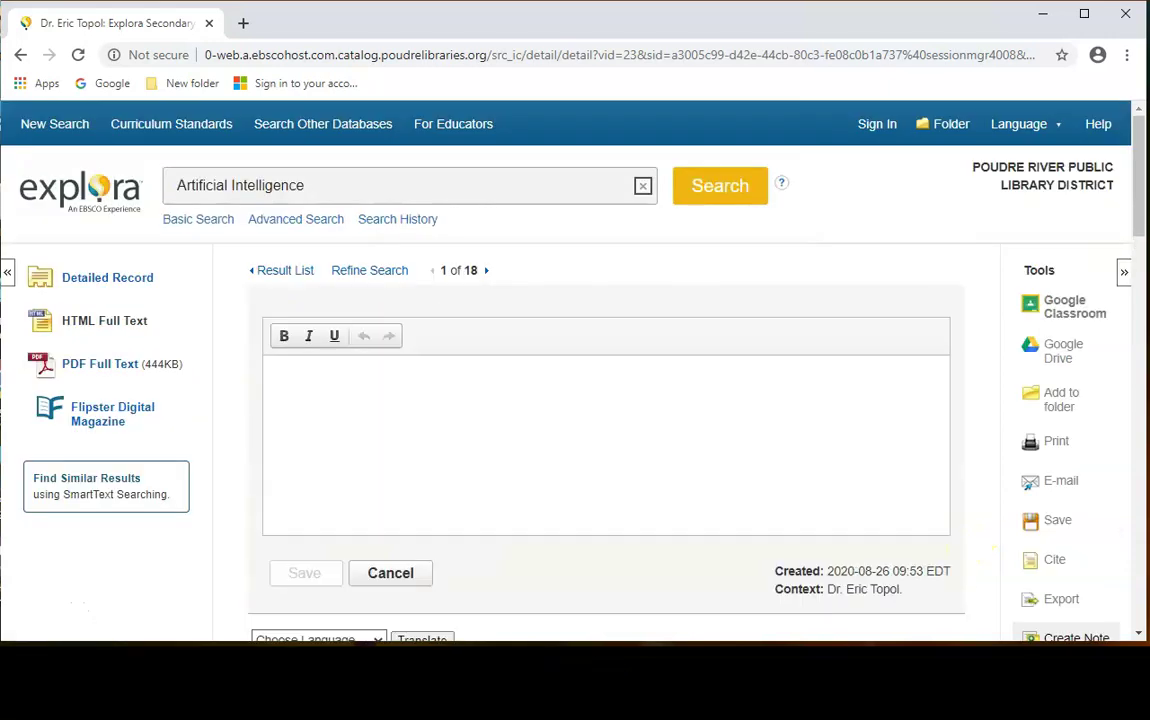
text(Notes are awesom)
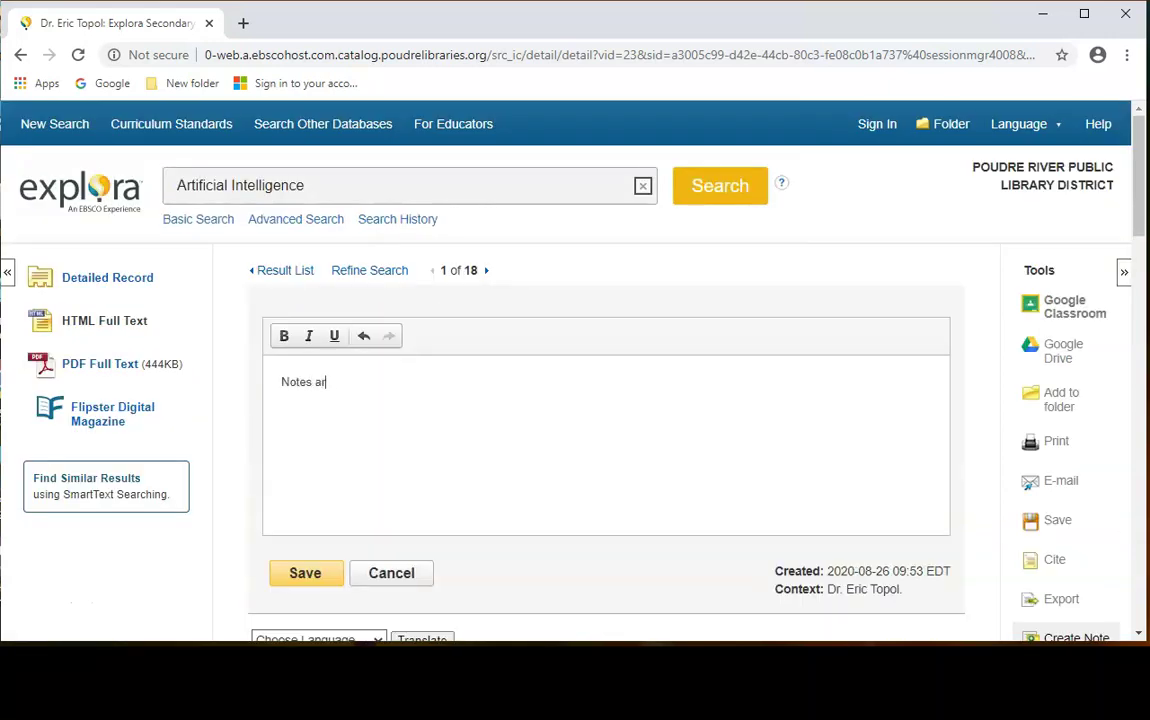
text(e!)
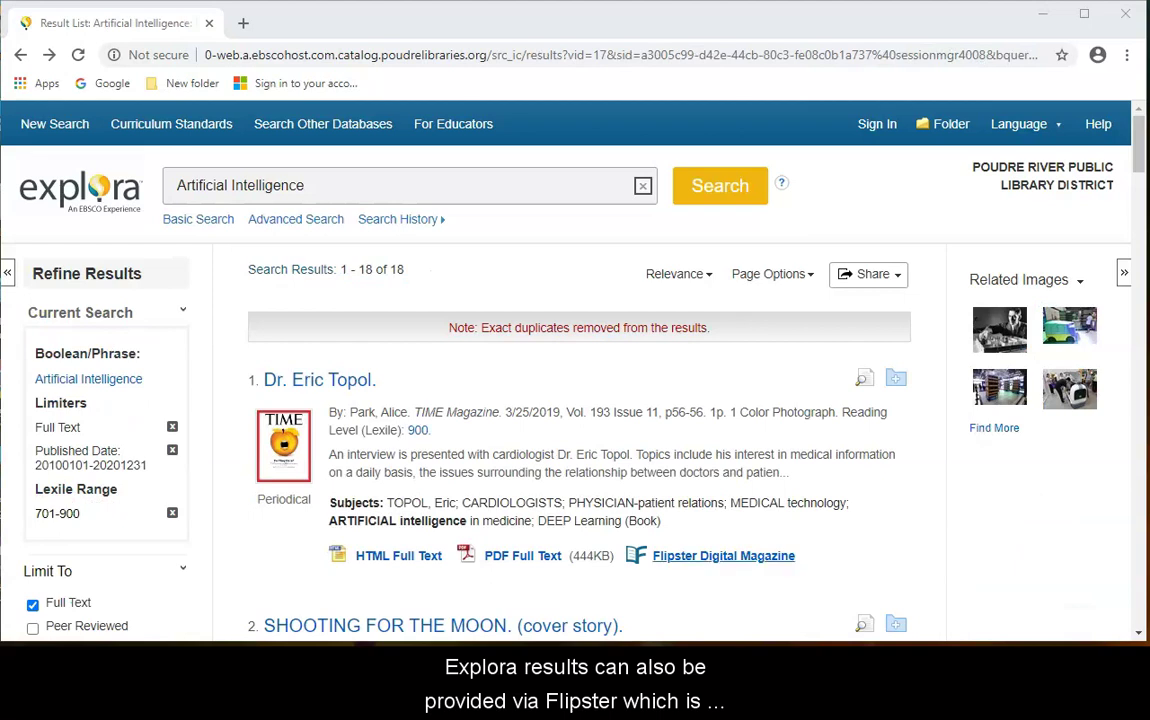
- Open TIME's March 25, 2019 issue in Flipster from the first result
click(723, 555)
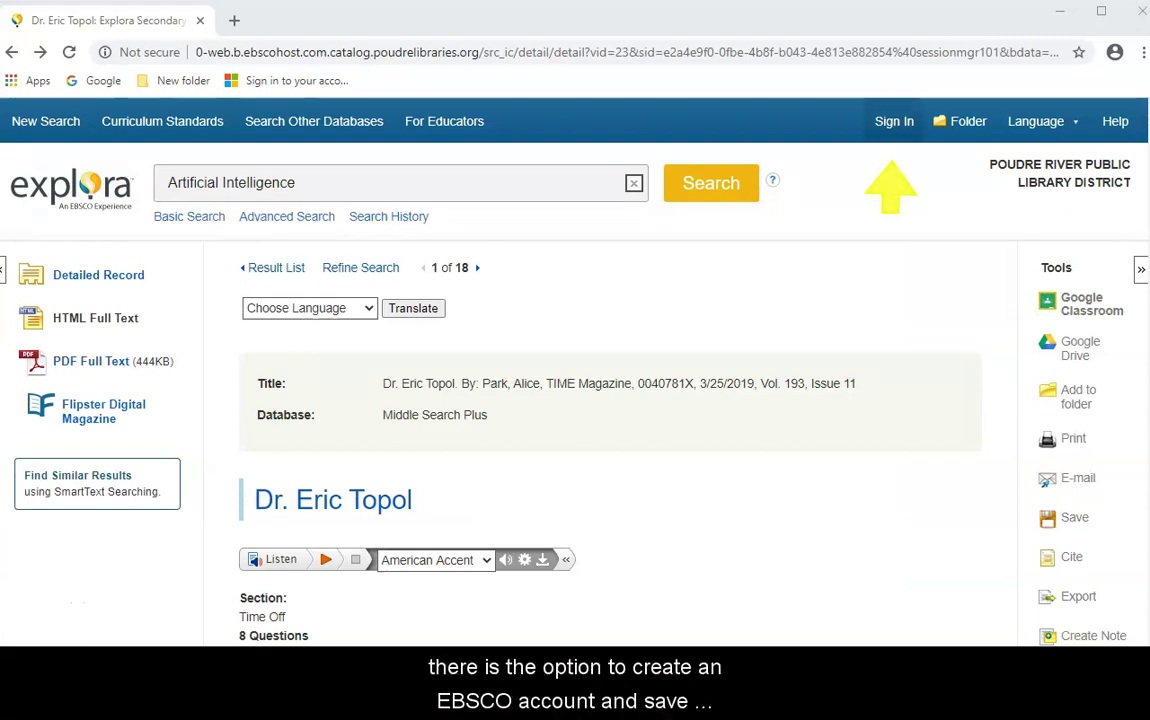
- Open the EBSCOhost sign-in page and scroll through it
click(894, 121)
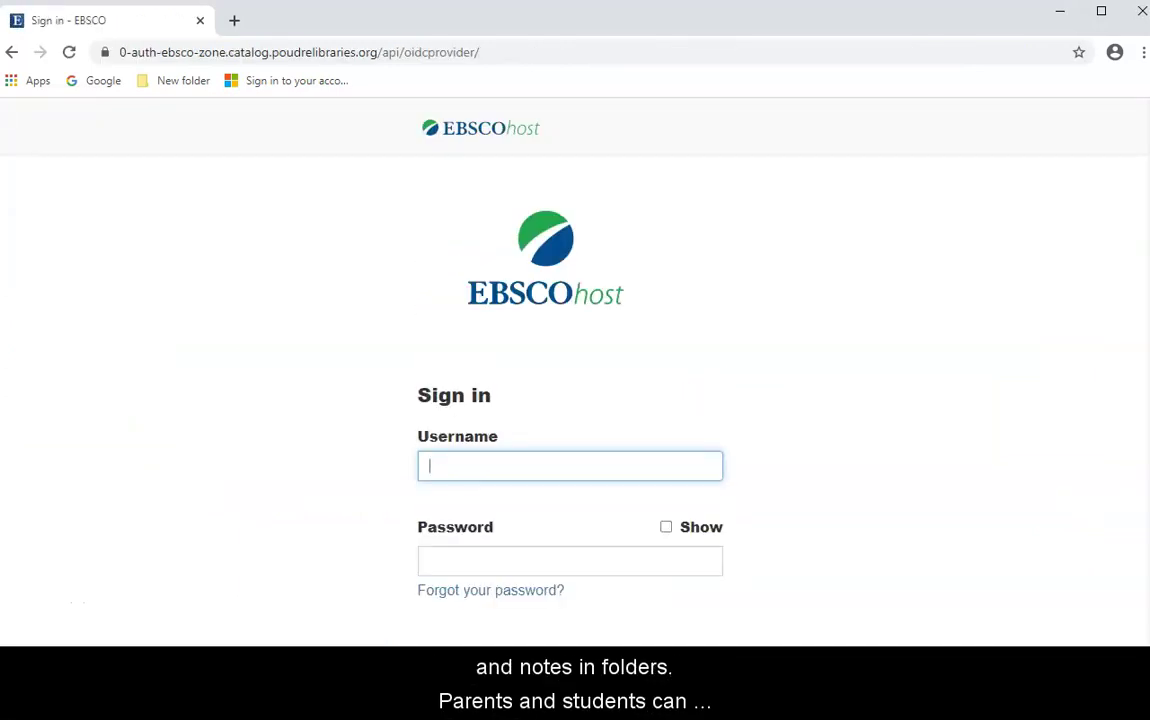
scroll(575, 400, down, 2)
scroll(575, 400, down, 1)
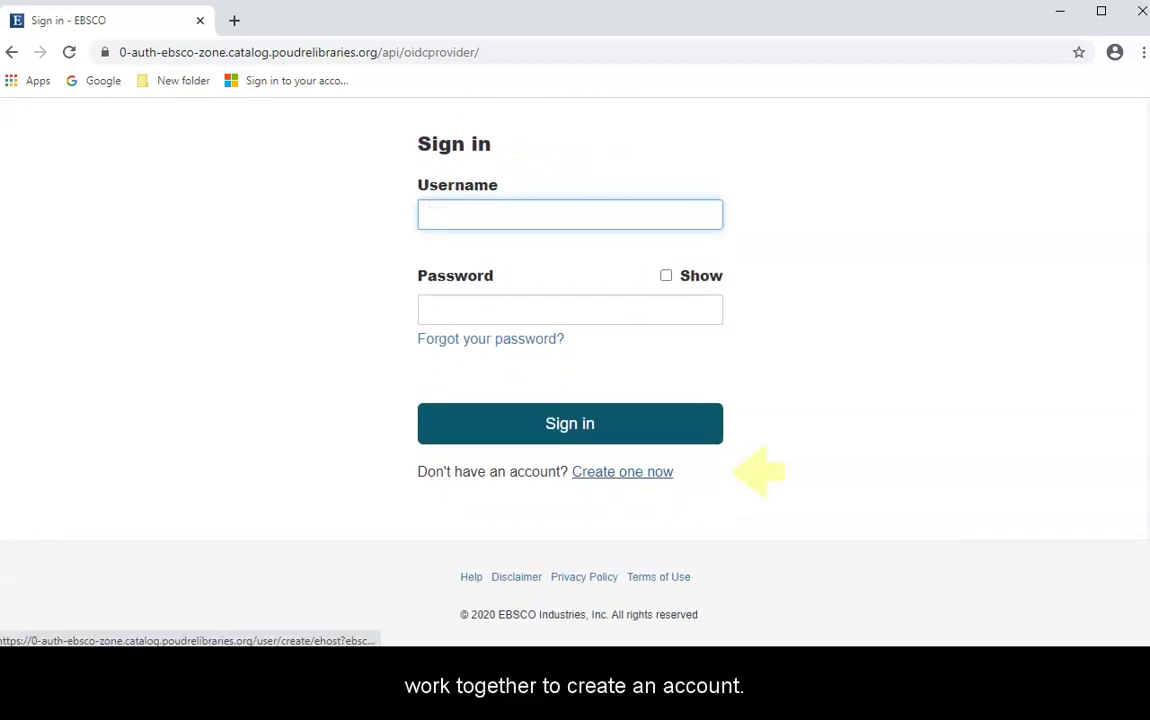
- Open the EBSCOhost Create Account form and scroll through its fields
click(622, 471)
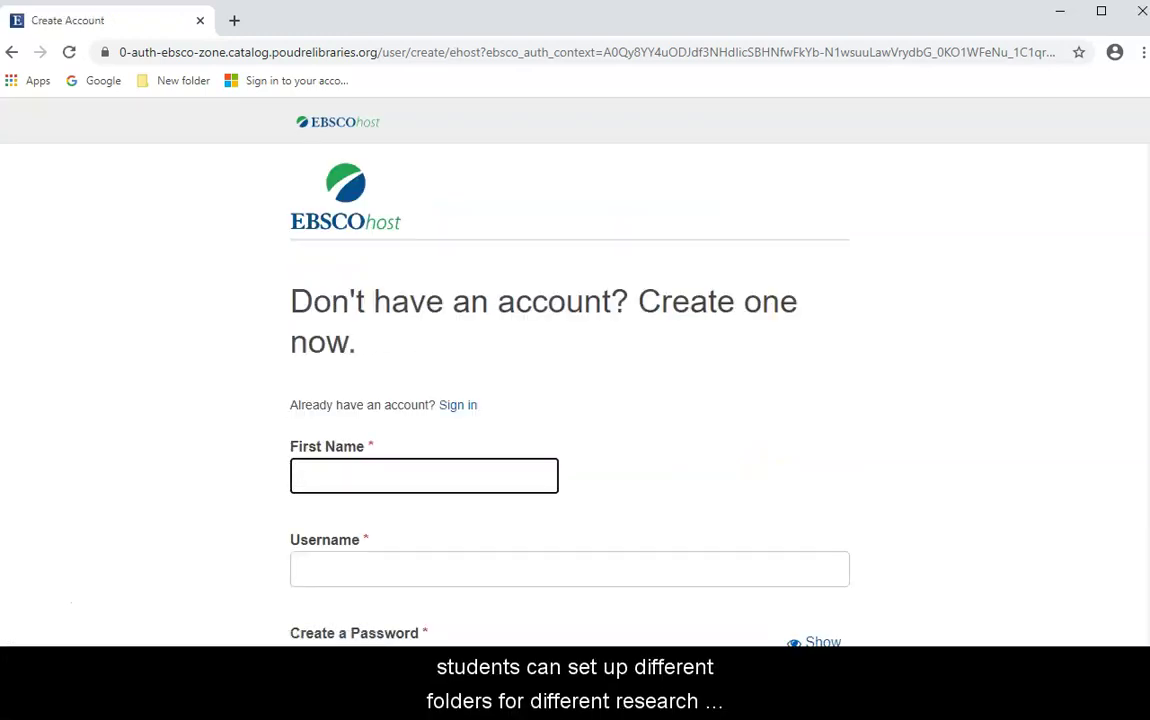
scroll(575, 370, down, 5)
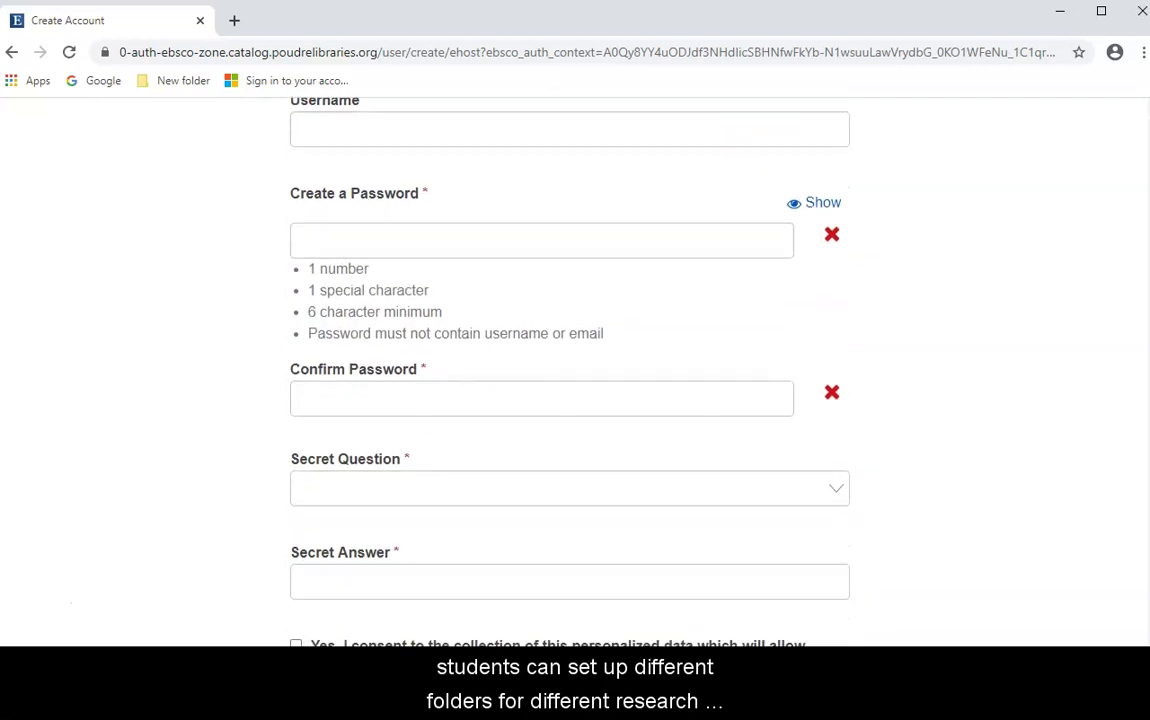
scroll(575, 370, down, 4)
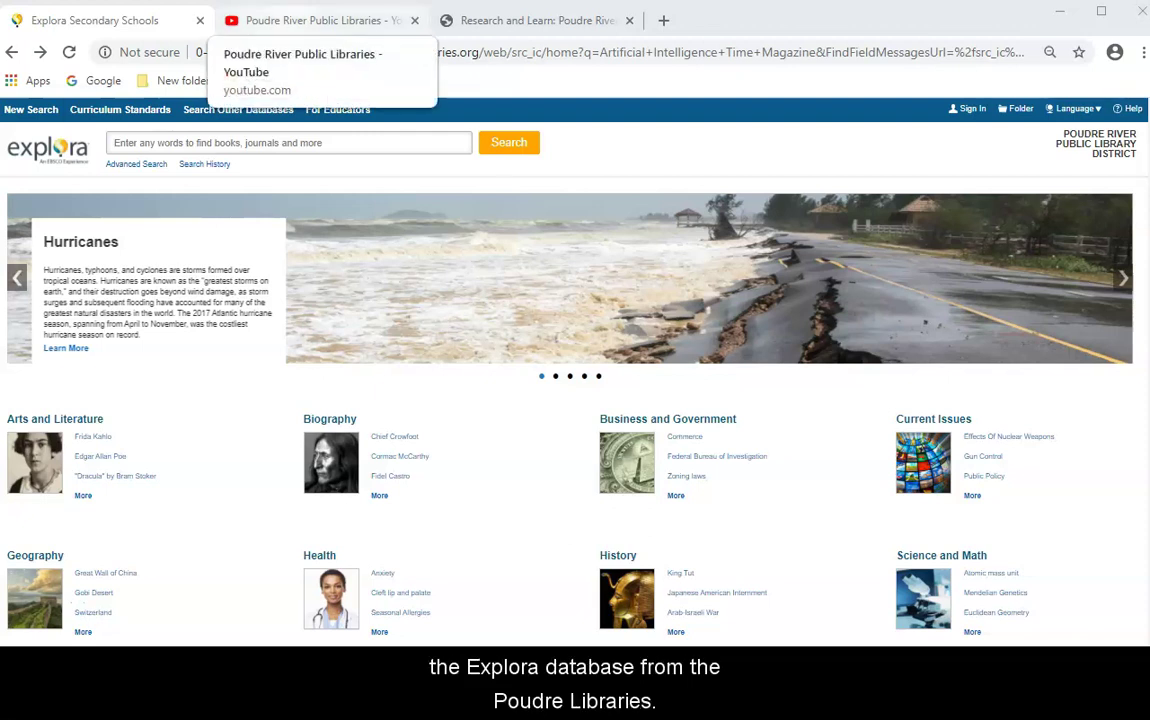
- Look over the Poudre River Public Libraries YouTube playlists, then return to the Online Tutorials page
click(315, 20)
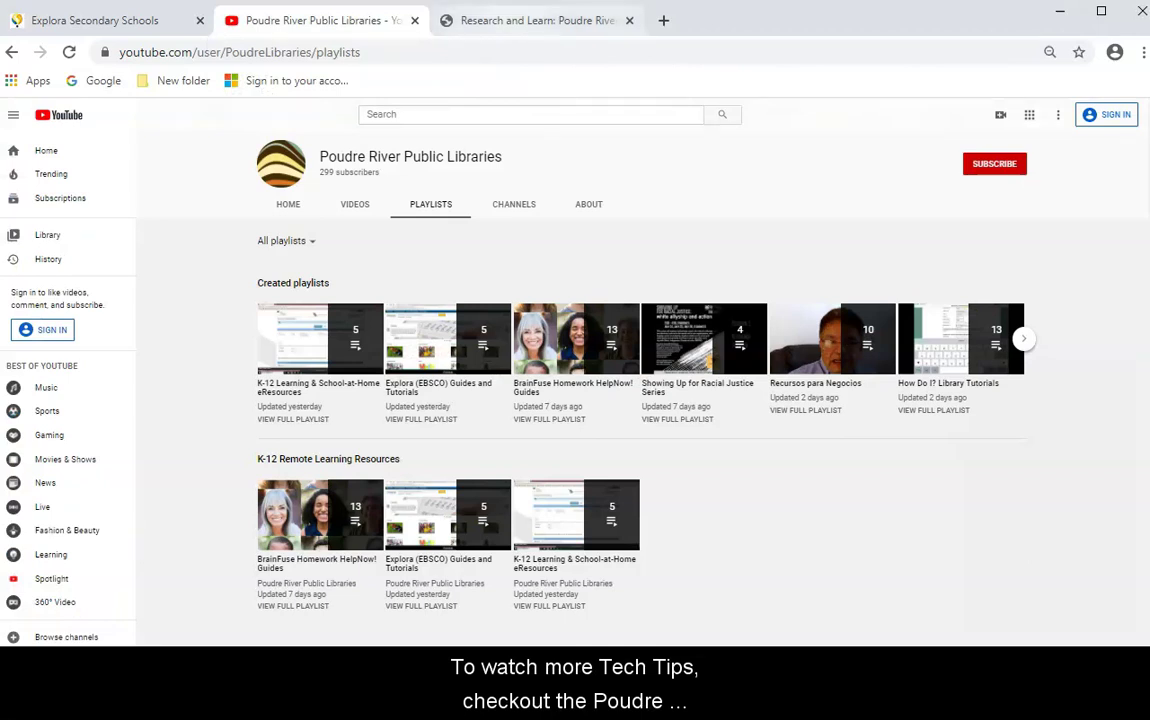
click(537, 20)
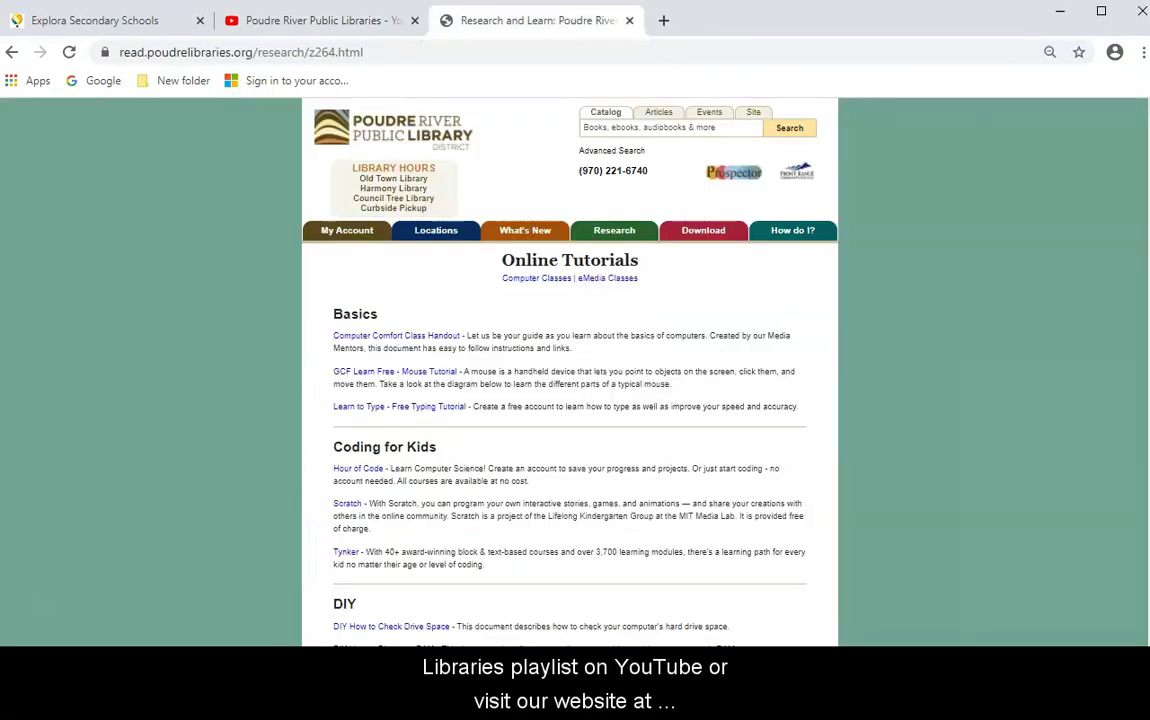